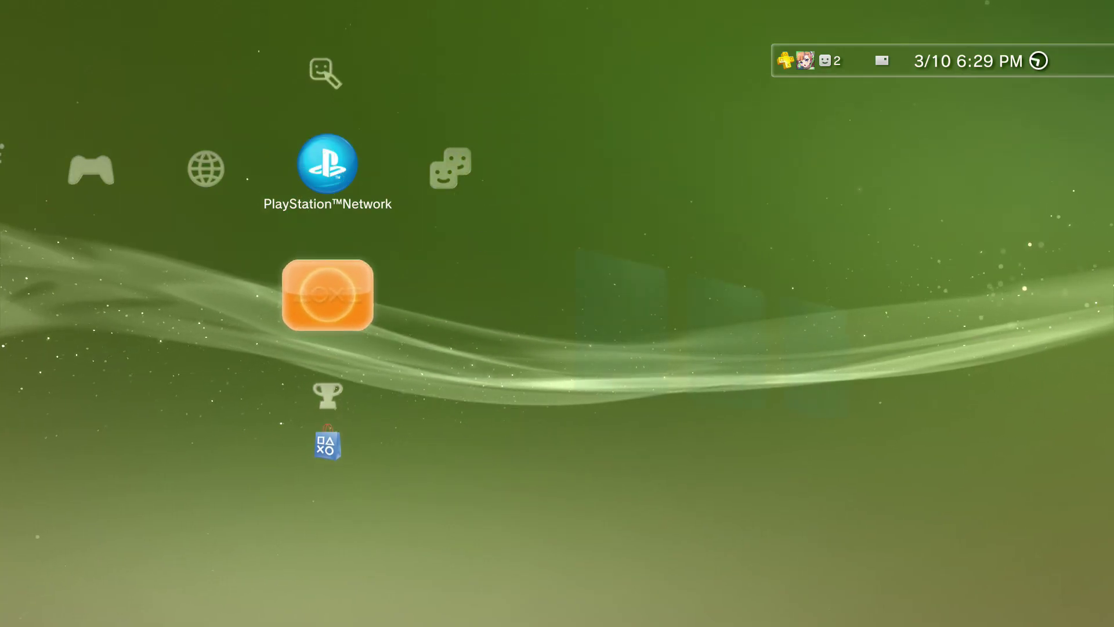
Move up from What's New to highlight Account Management in the PlayStation Network column
key(Up)
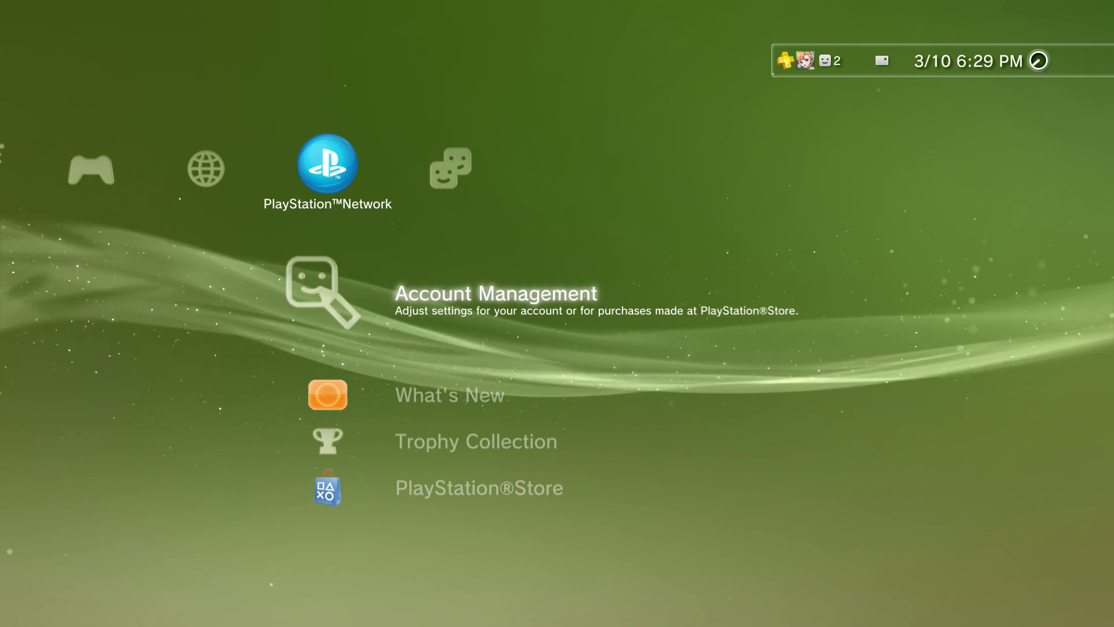
Browse the Account Management options, then back out to the PlayStation Network column
key(Return)
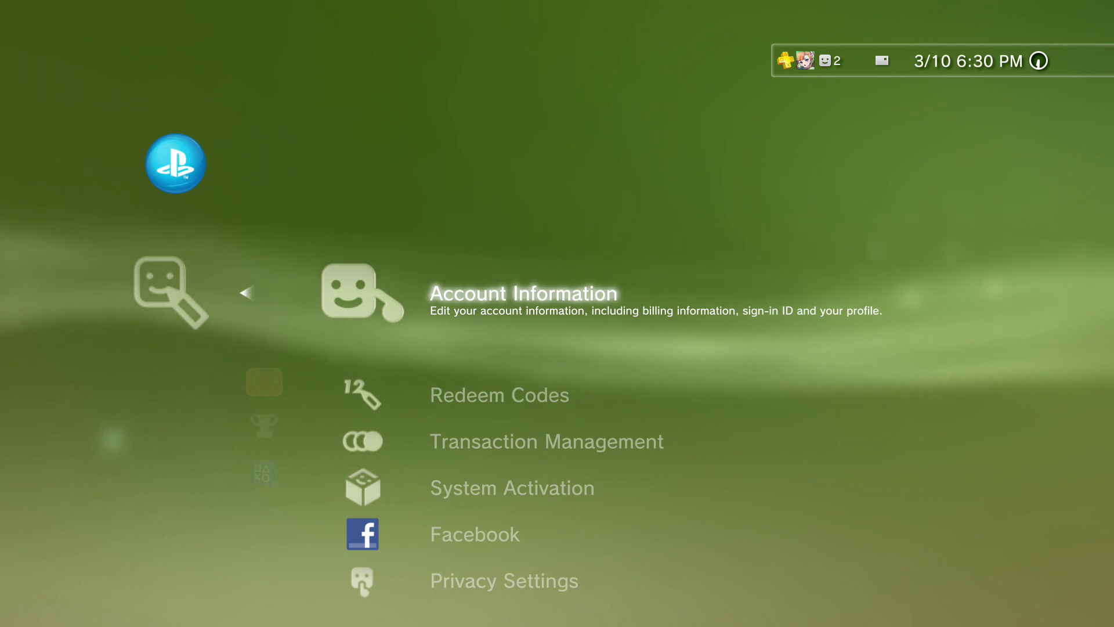
key(Down)
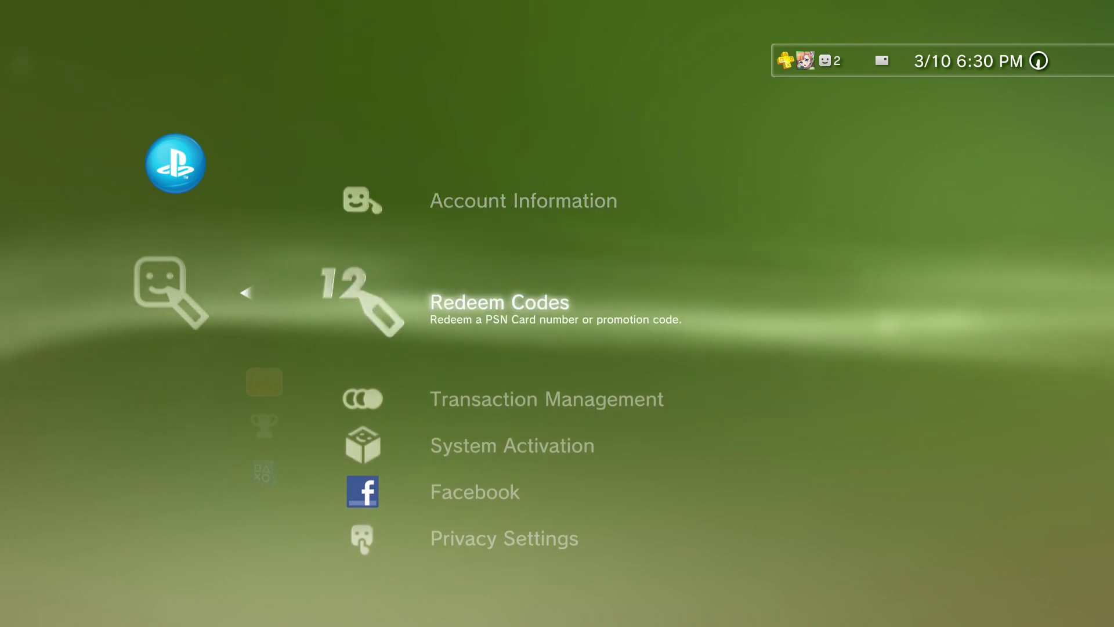
key(Up)
key(Down)
key(Down)
key(Down)
key(Escape)
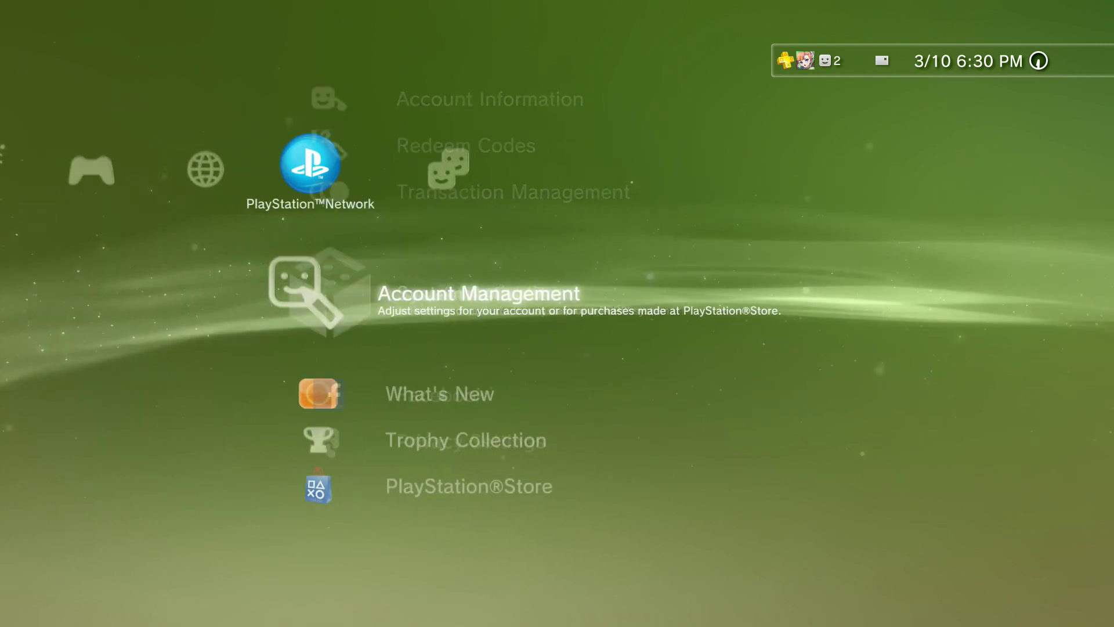
key(Down)
Reopen Account Management and enter Transaction Management, moving toward the Download List
key(Up)
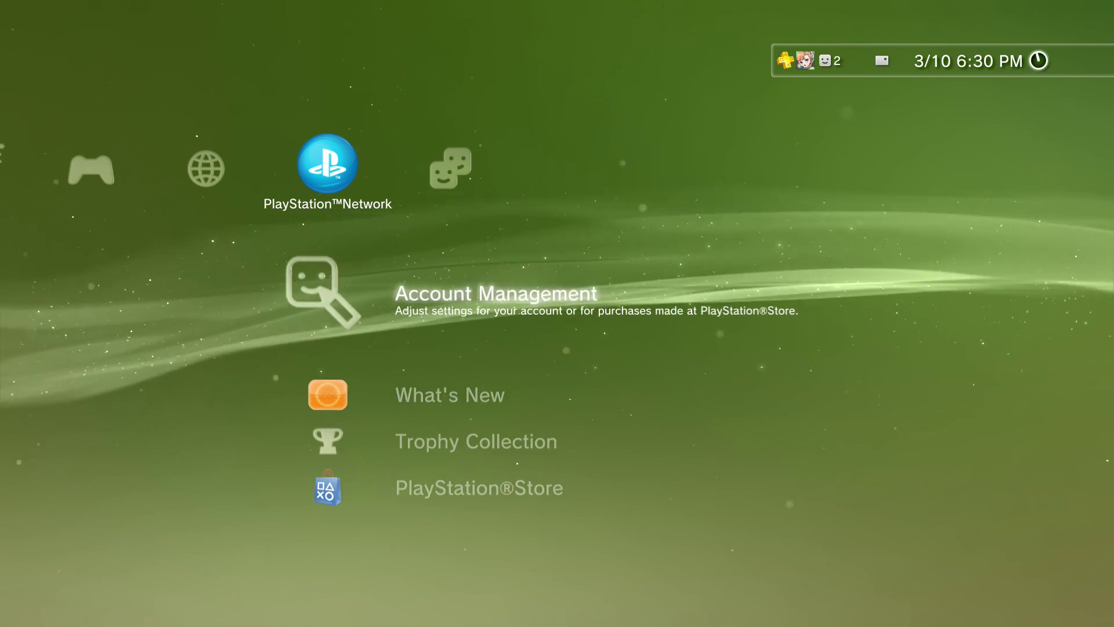
key(Return)
key(Up)
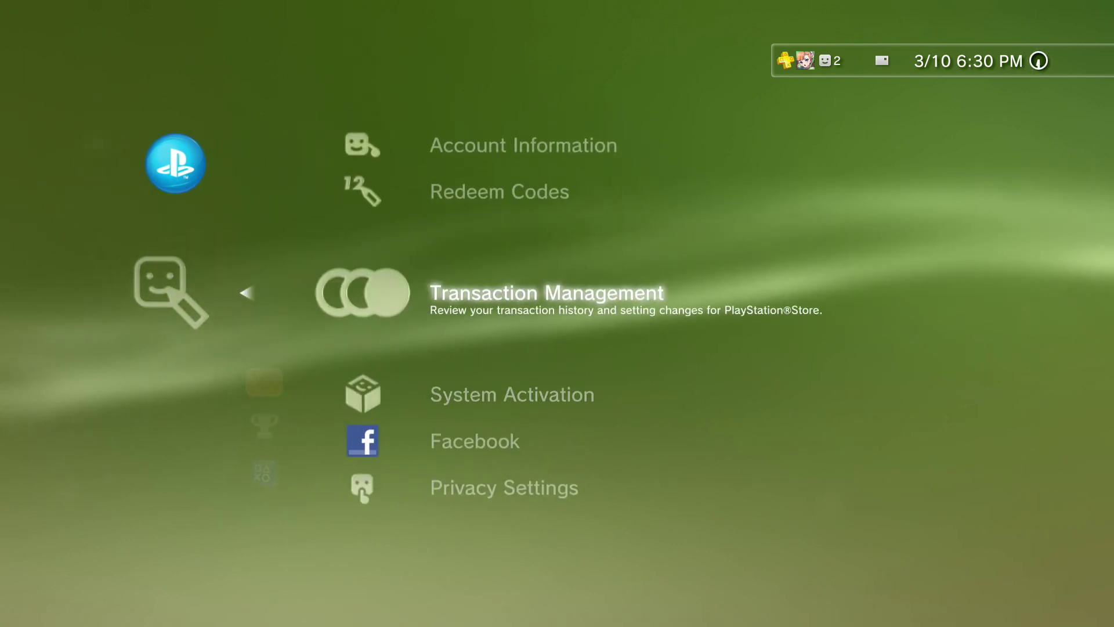
key(Down)
key(Up)
key(Return)
key(Down)
key(Down)
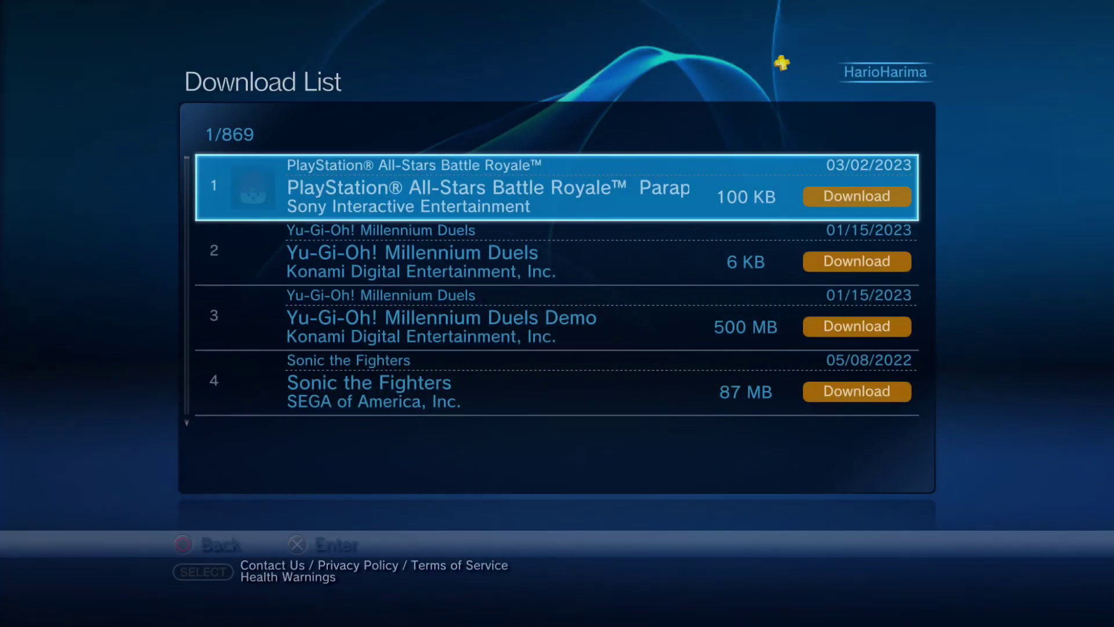
Redownload item 21, Call of Duty: Black Ops (18 GB), in the background
key(Down)
key(Down)
key(Down)
key(Down)
key(Down)
key(Down)
key(Down)
key(Down)
key(Down)
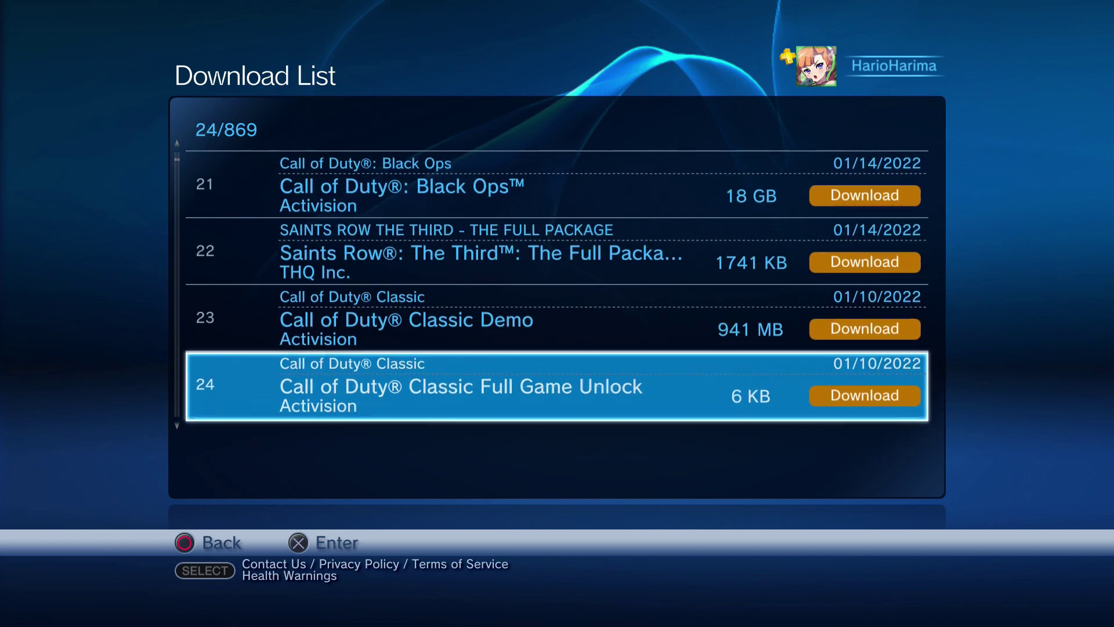
key(Up)
key(Up)
key(Down)
key(Up)
key(Up)
key(Up)
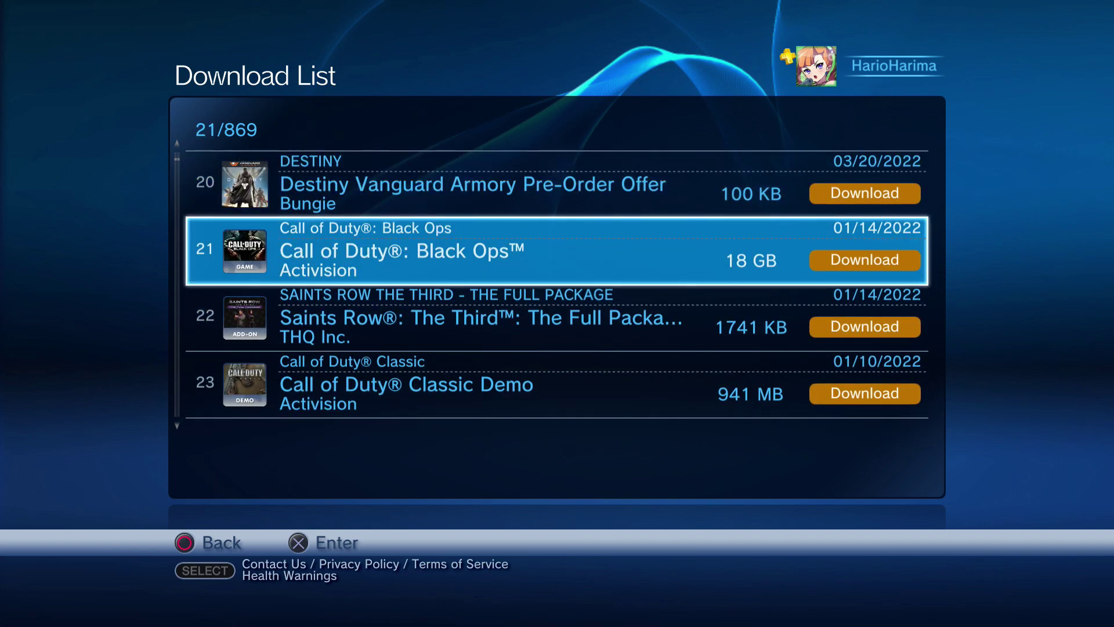
key(Return)
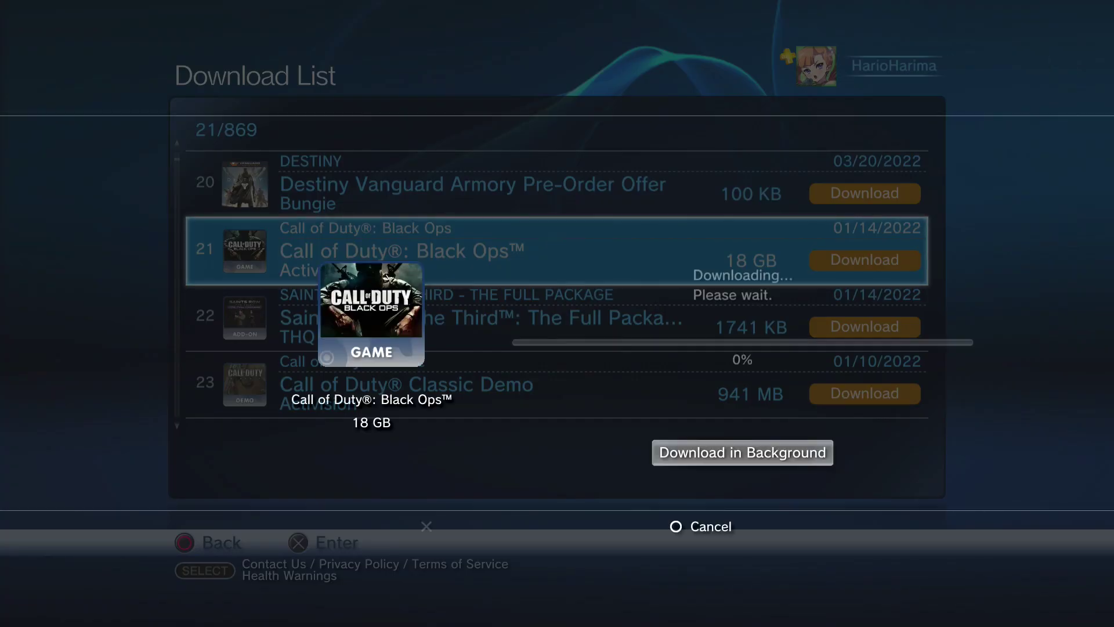
key(Return)
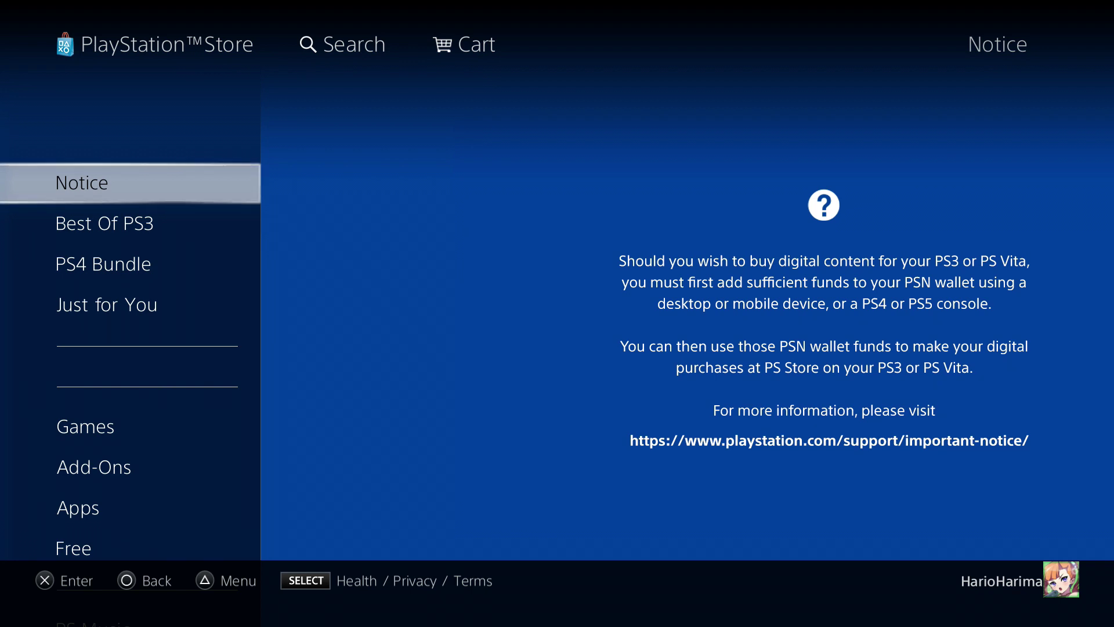
Go down the Store menu to View Downloads and browse the 869 purchased items
key(Down)
key(Down)
key(Down)
key(Down)
key(Down)
key(Down)
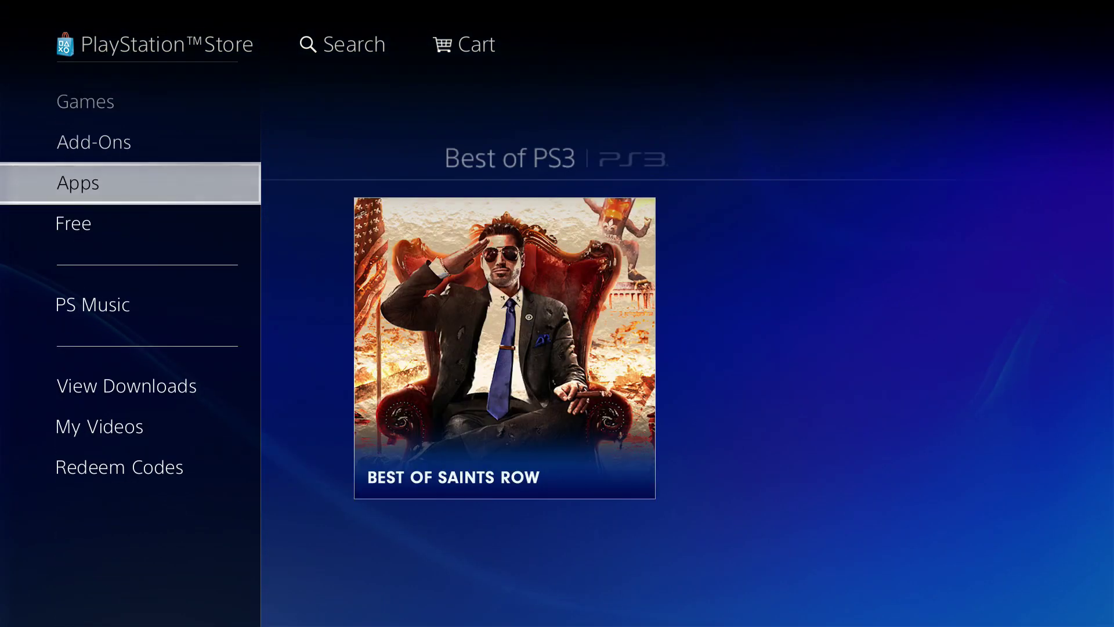
key(Down)
key(Down)
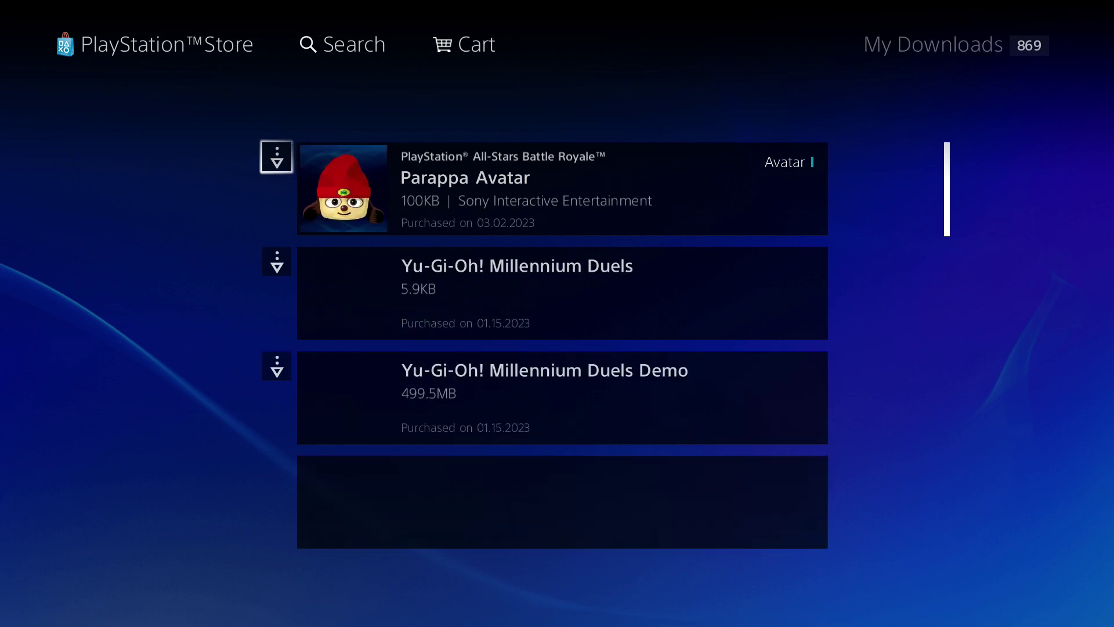
key(Down)
key(Down)
key(Up)
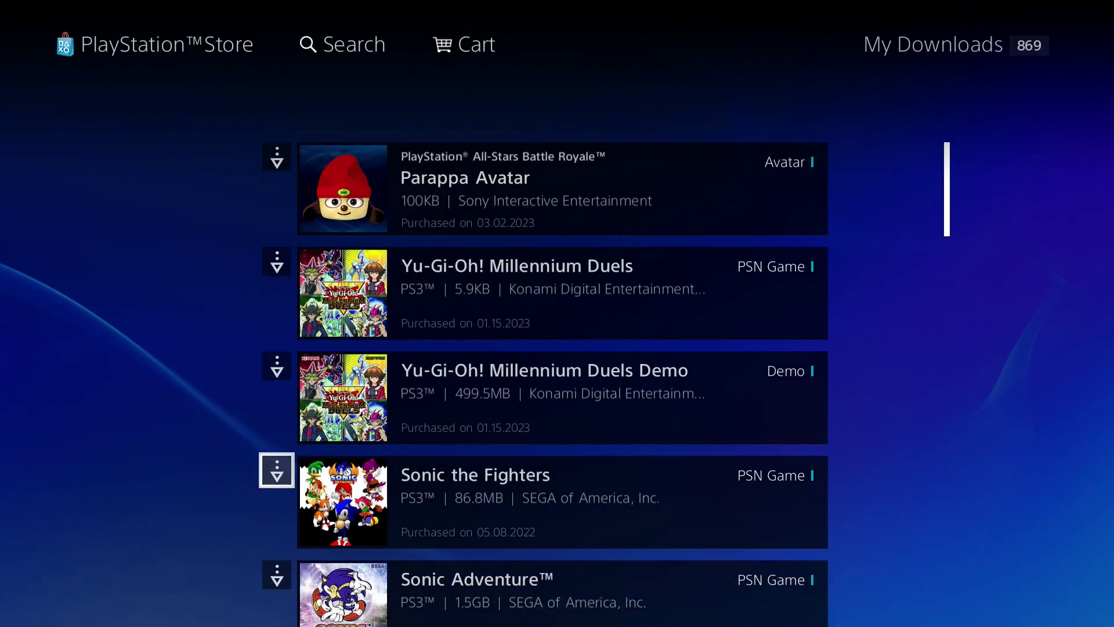
Redownload Sonic the Fighters, then start Sonic Adventure and the Sonic Adventure 2 unlock
key(Return)
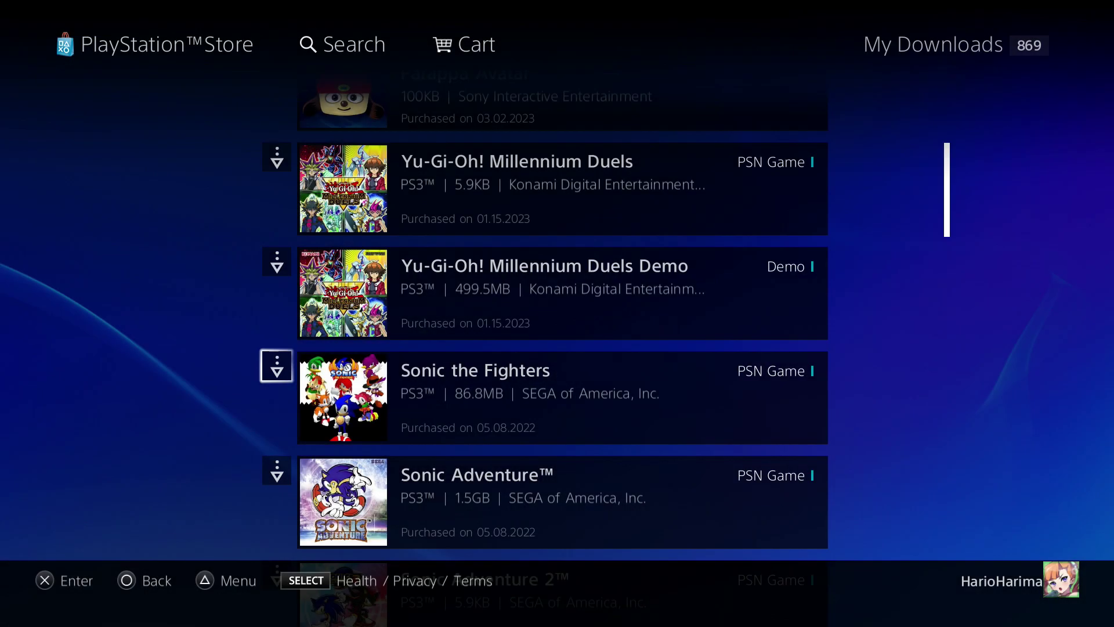
key(Down)
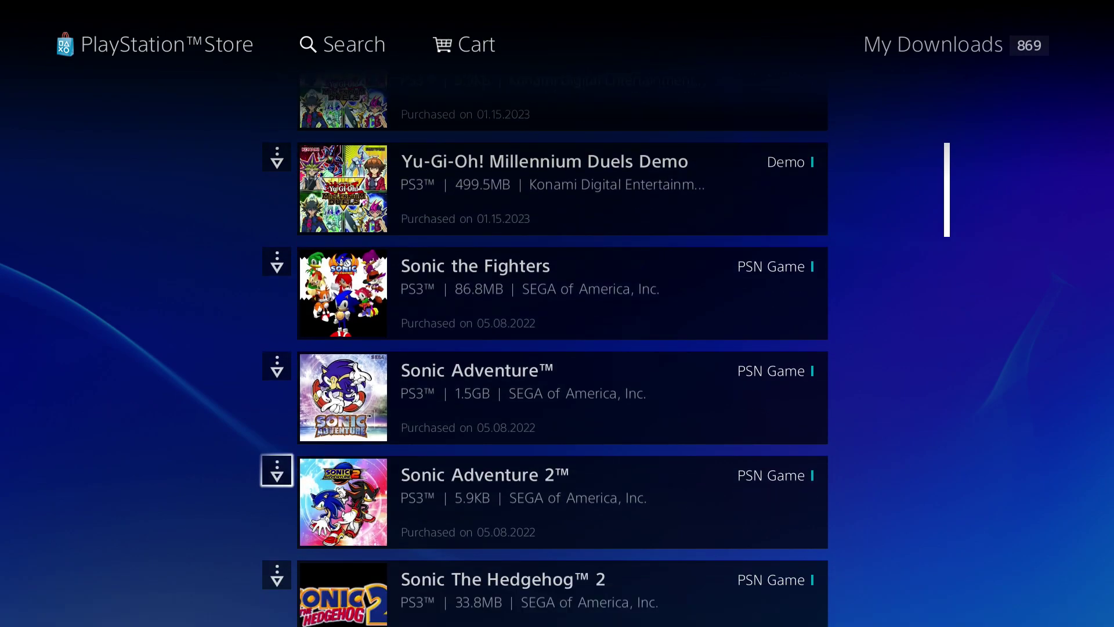
key(Return)
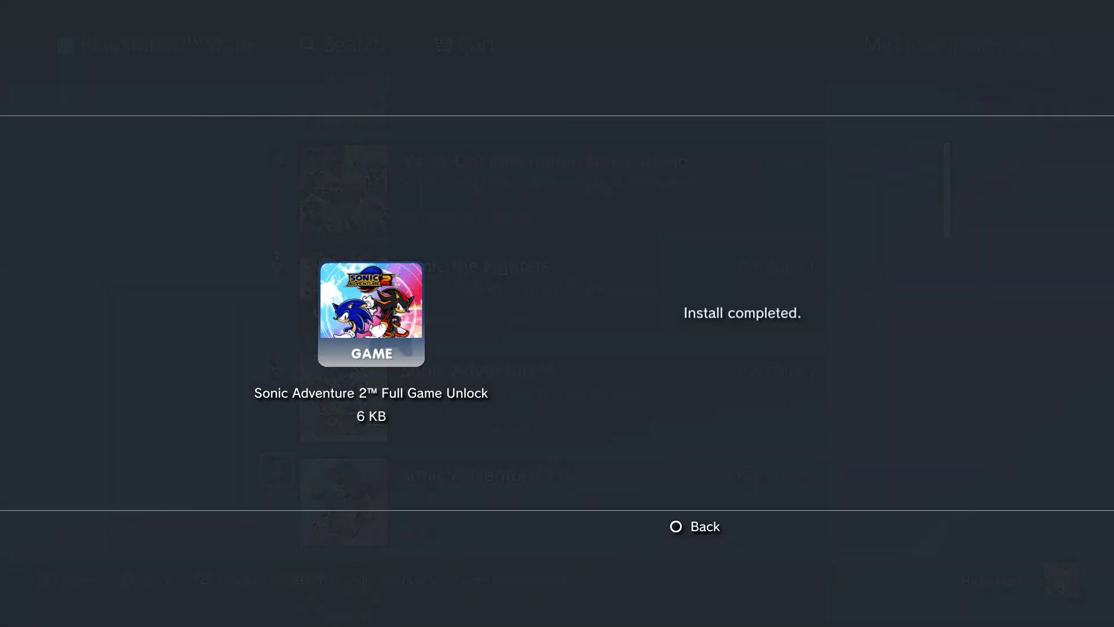
Dismiss the install notice, redownload Sonic The Hedgehog 2, then continue to Sonic CD
key(Escape)
key(Down)
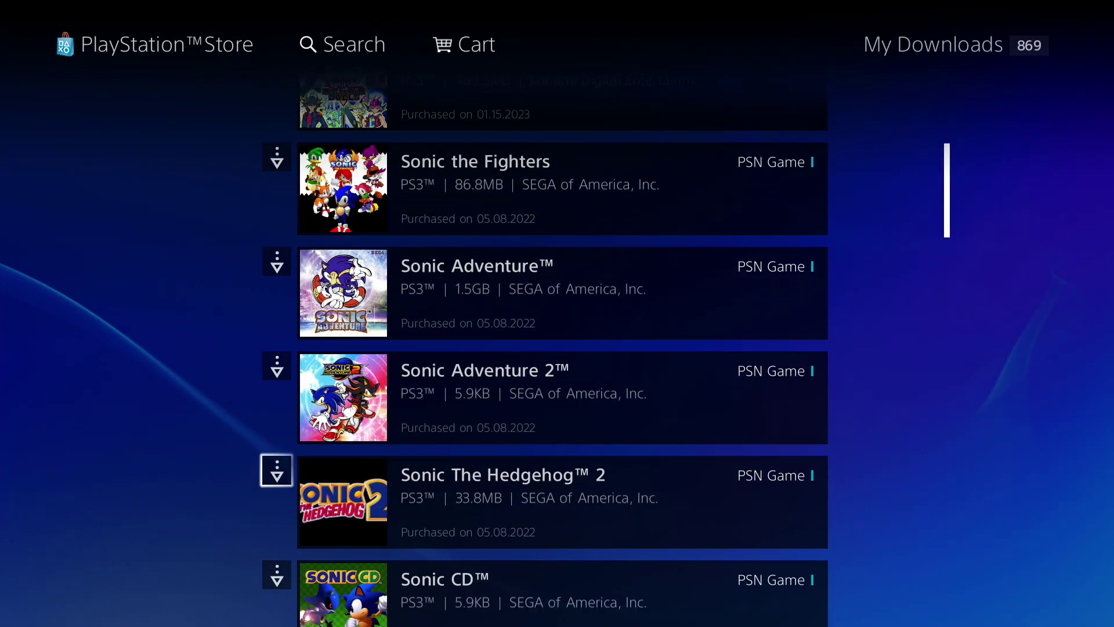
key(Return)
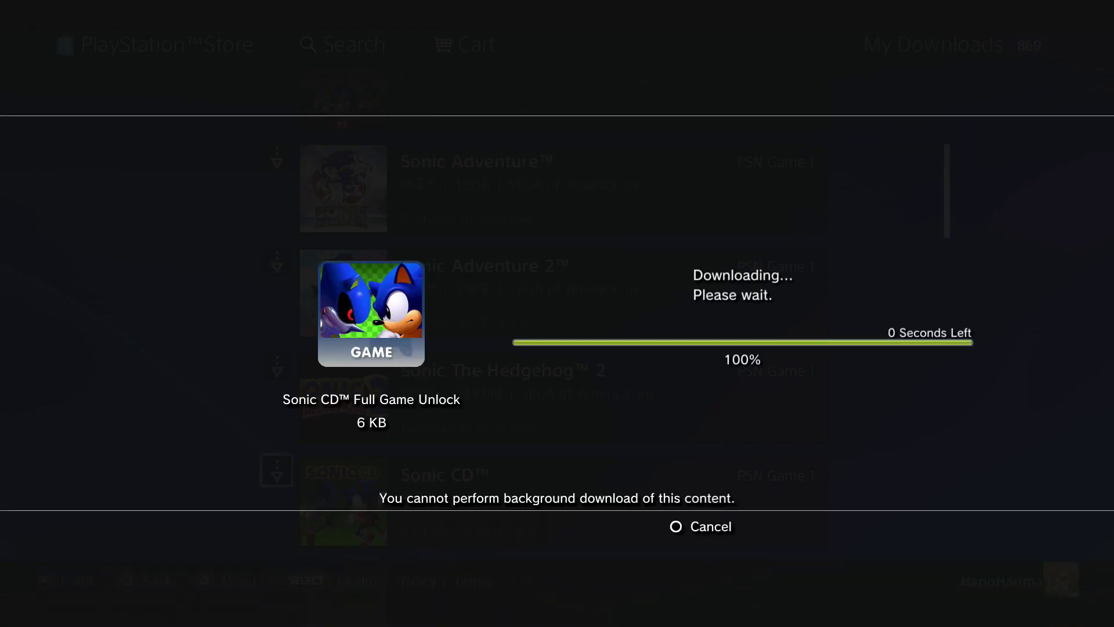
key(Return)
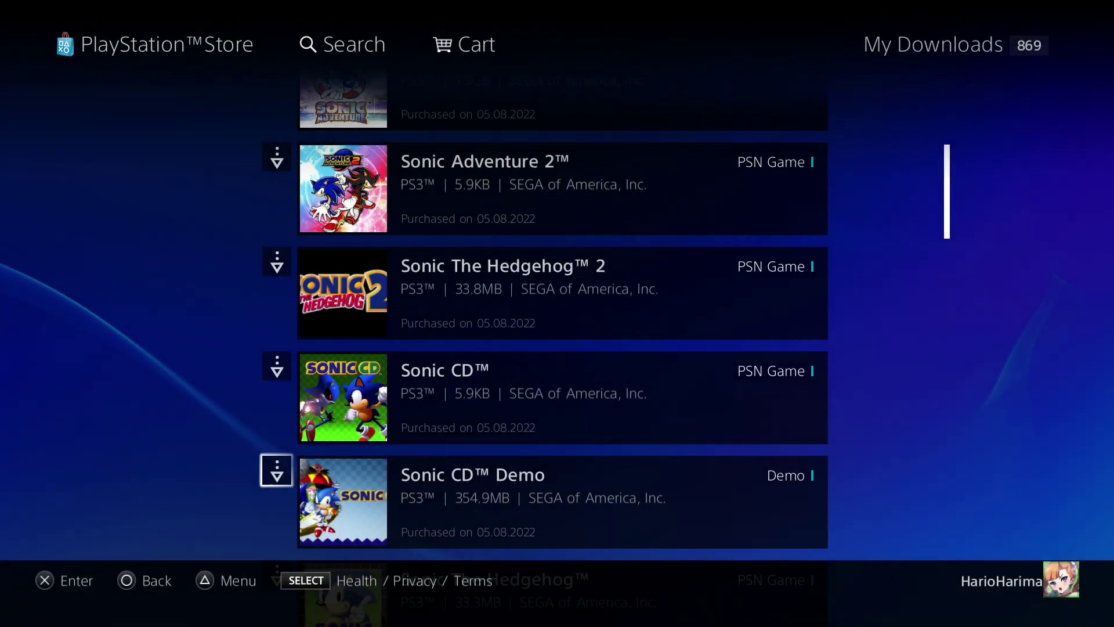
Move down to Sonic The Hedgehog in My Downloads and start its download
key(Down)
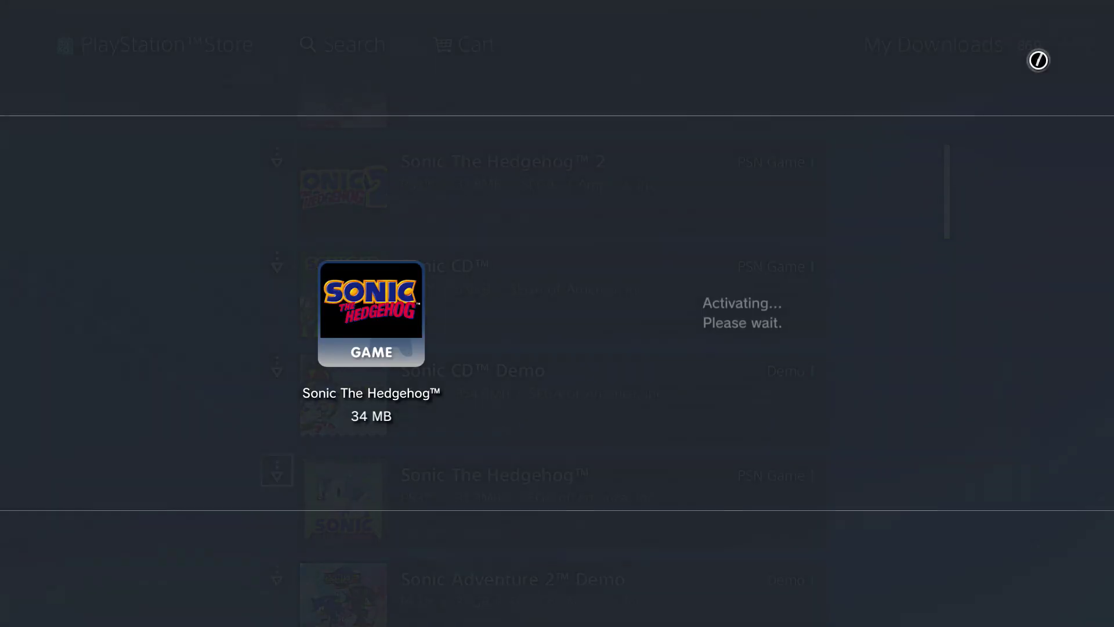